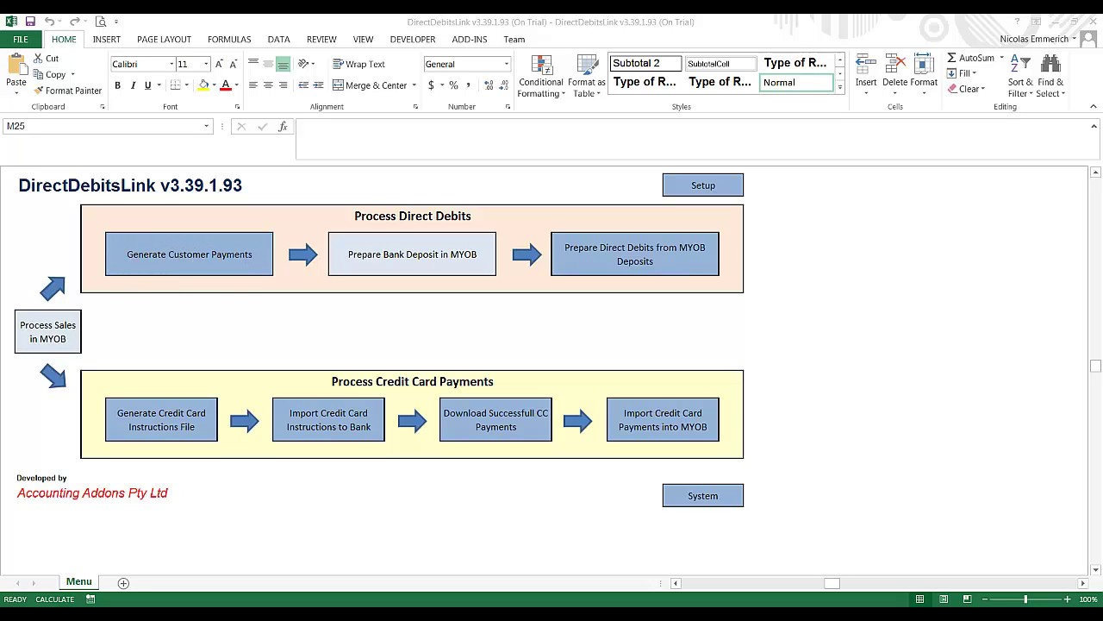
Open the Generate Customer Payments sheet and retrieve the latest MYOB data with the Full Get Data option
{"action": "left_click", "coordinate": [556, 331]}
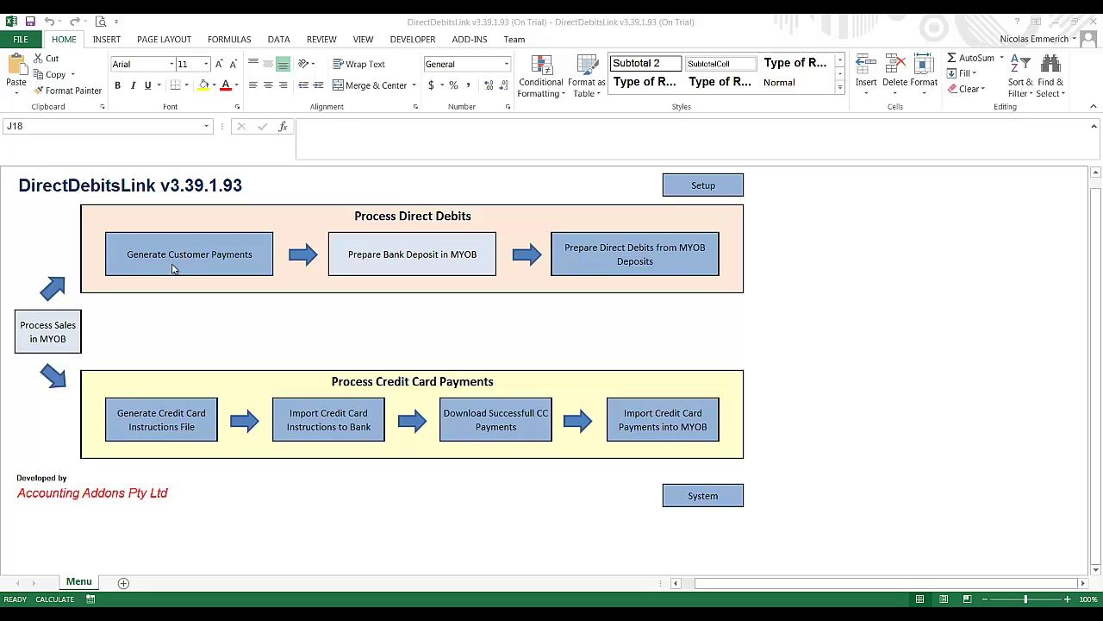
{"action": "left_click", "coordinate": [174, 260]}
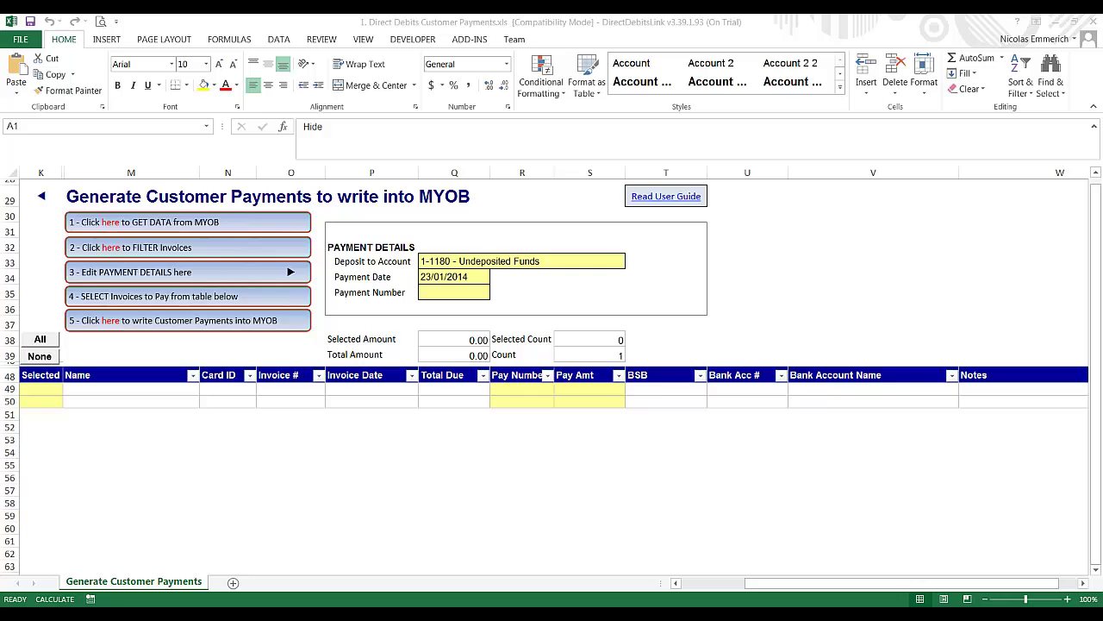
{"action": "left_click", "coordinate": [291, 402]}
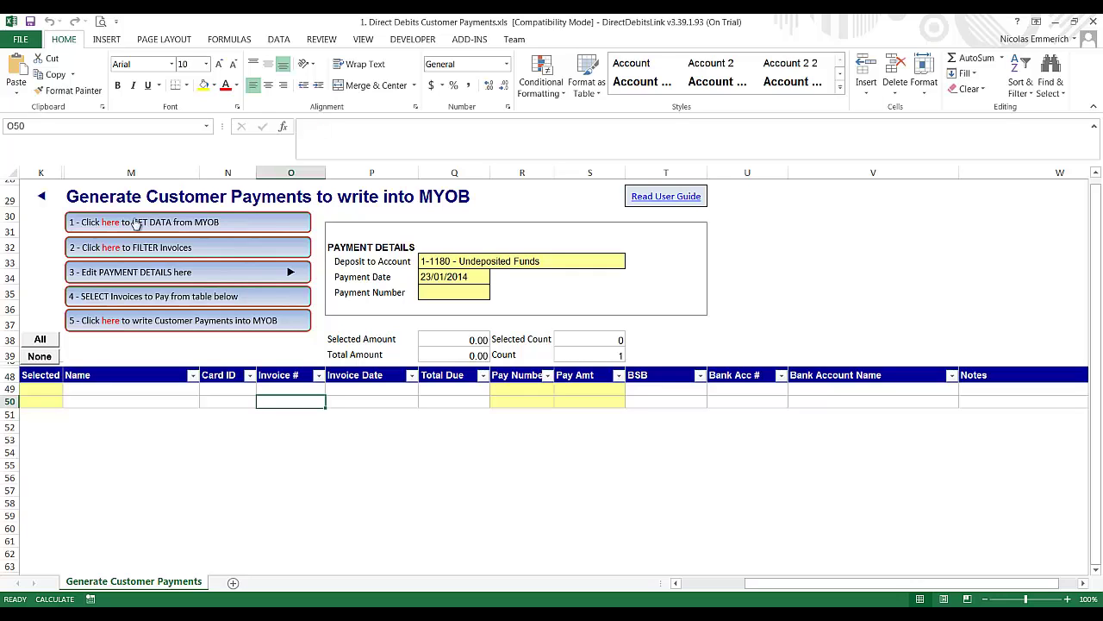
{"action": "left_click", "coordinate": [136, 223]}
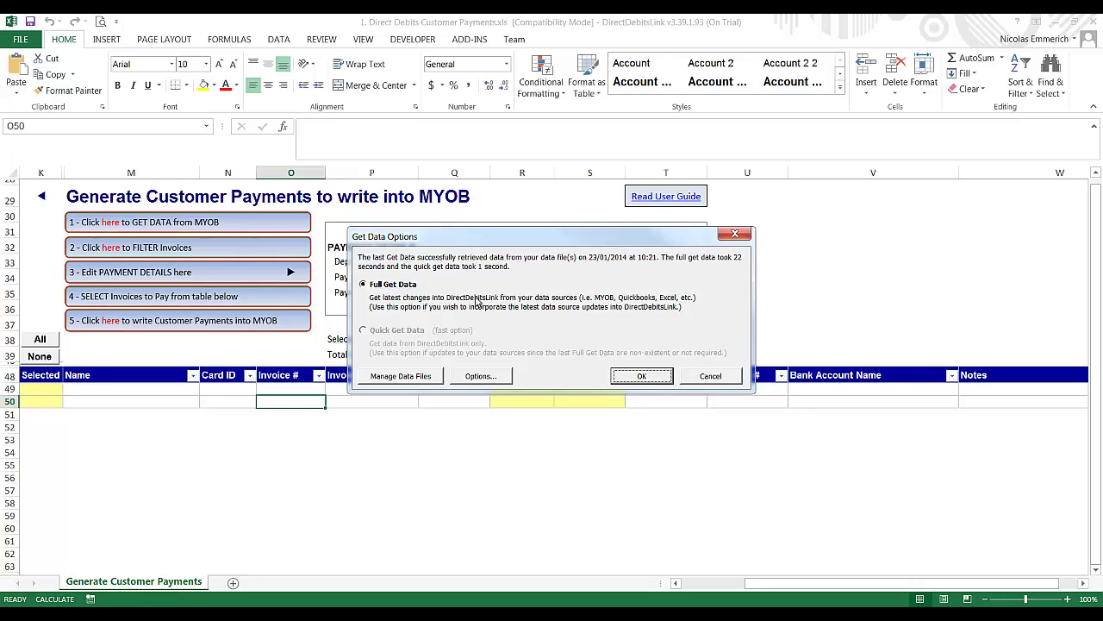
{"action": "left_click", "coordinate": [388, 287]}
{"action": "left_click", "coordinate": [643, 377]}
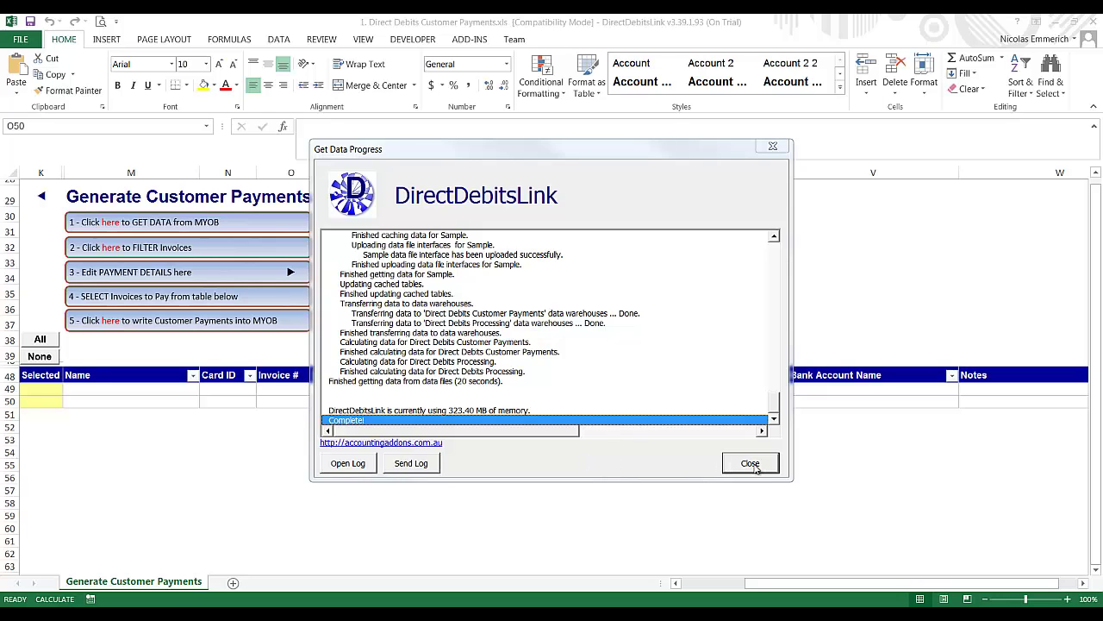
{"action": "left_click", "coordinate": [750, 464]}
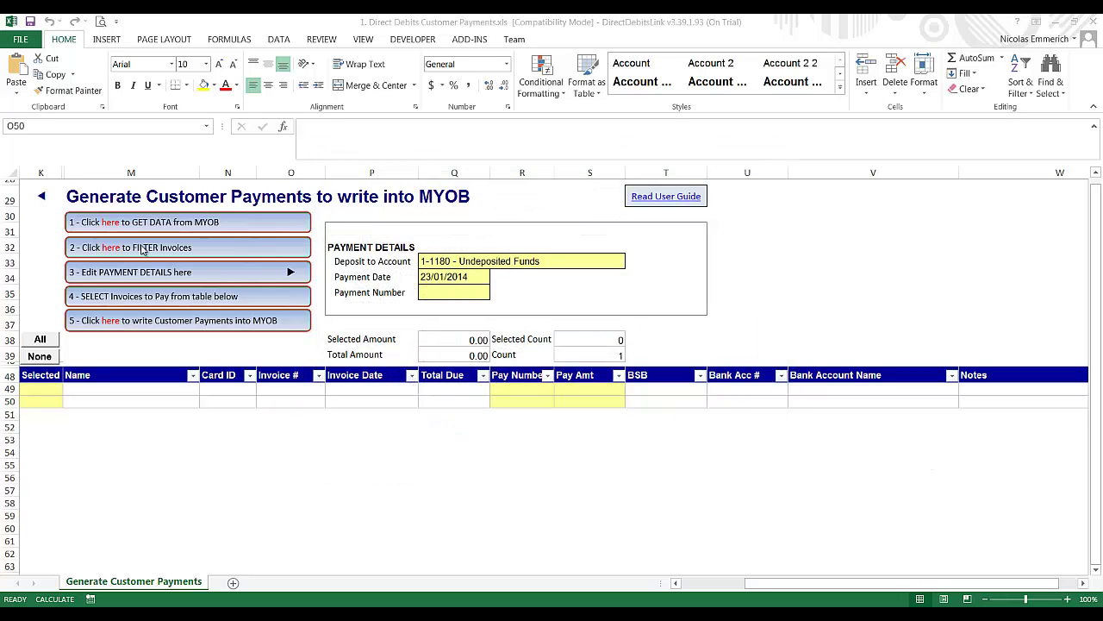
Filter the invoices to a cut-off date of 23/01/2014 and the Direct Debit payment method
{"action": "left_click", "coordinate": [156, 248]}
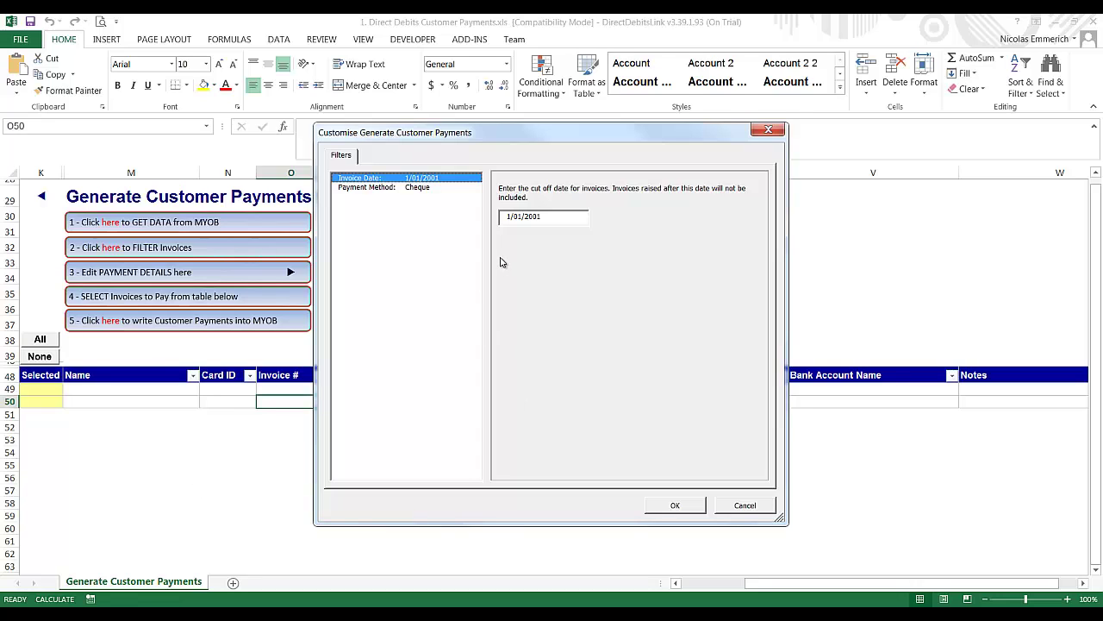
{"action": "left_click", "coordinate": [553, 217]}
{"action": "type", "text": "23"}
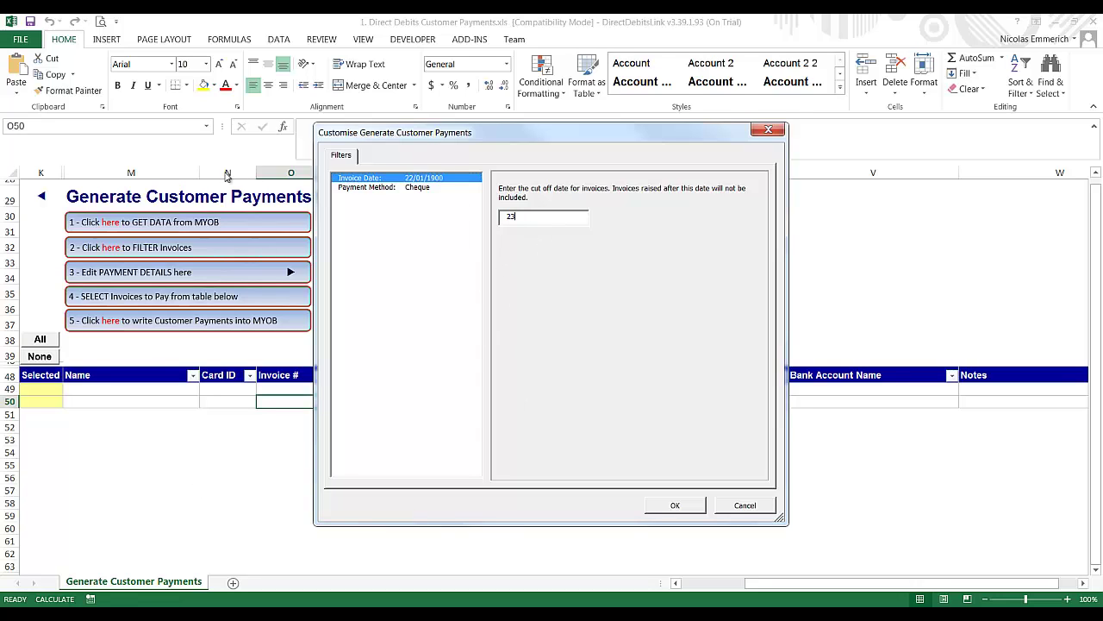
{"action": "type", "text": "/1/2014"}
{"action": "left_click", "coordinate": [354, 188]}
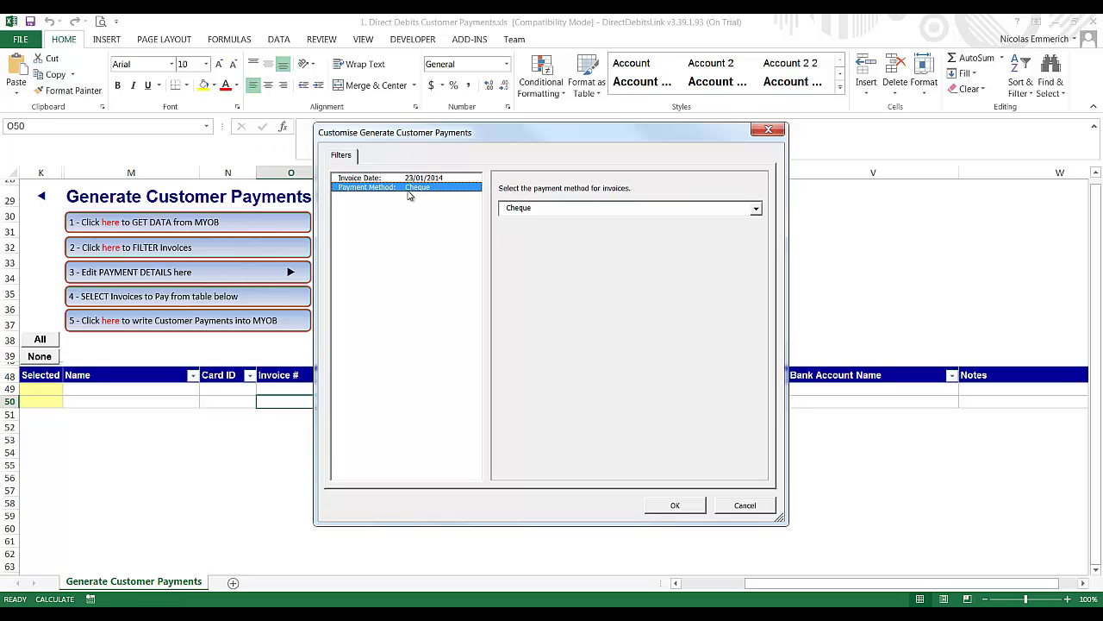
{"action": "left_click", "coordinate": [556, 212]}
{"action": "left_click", "coordinate": [546, 232]}
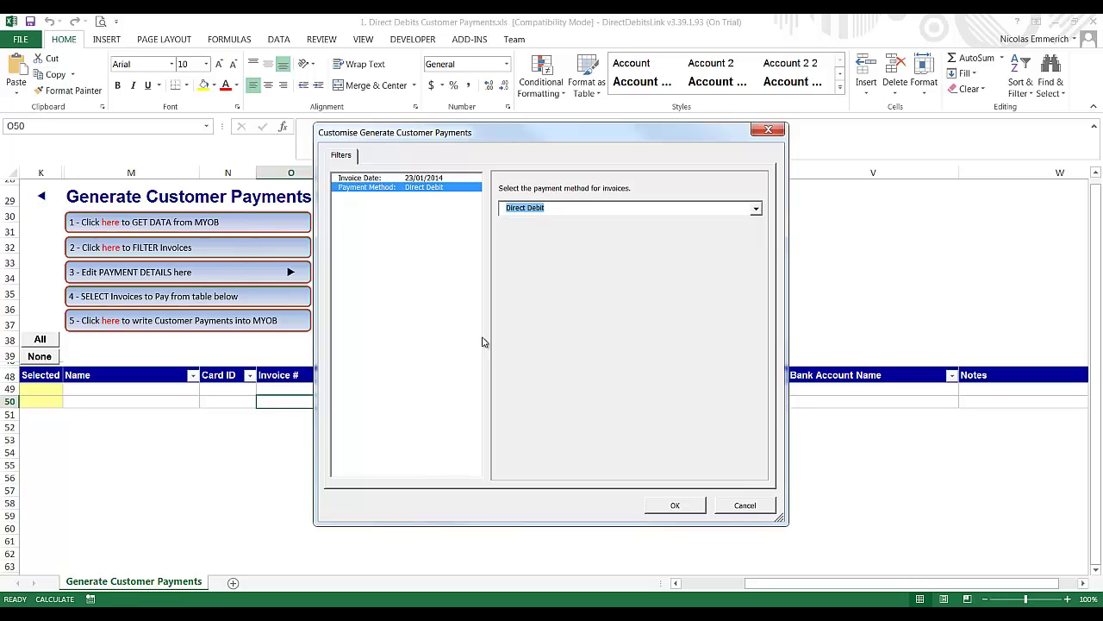
{"action": "left_click", "coordinate": [652, 504]}
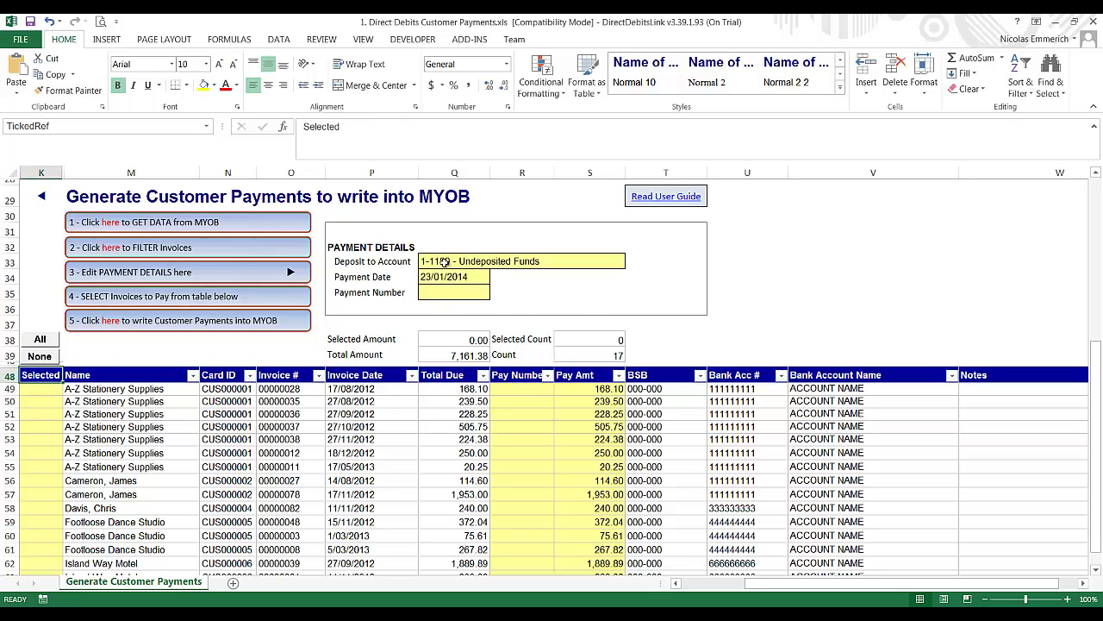
Choose 1-1180 - Undeposited Funds as the deposit account, and review the payment date and payment number fields
{"action": "left_click", "coordinate": [443, 261]}
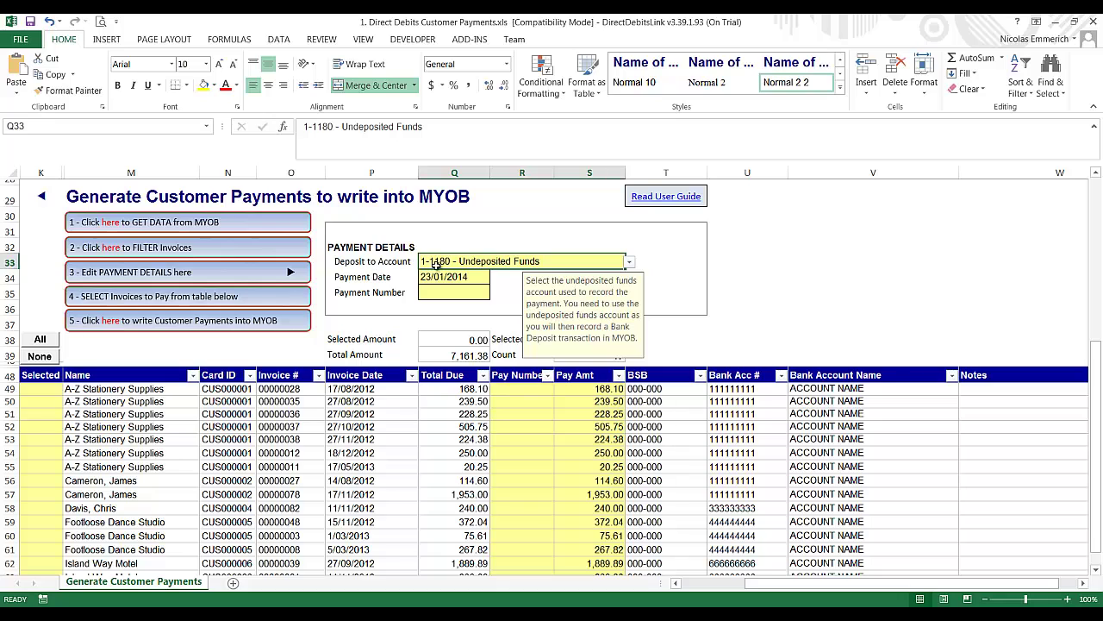
{"action": "left_click", "coordinate": [629, 262]}
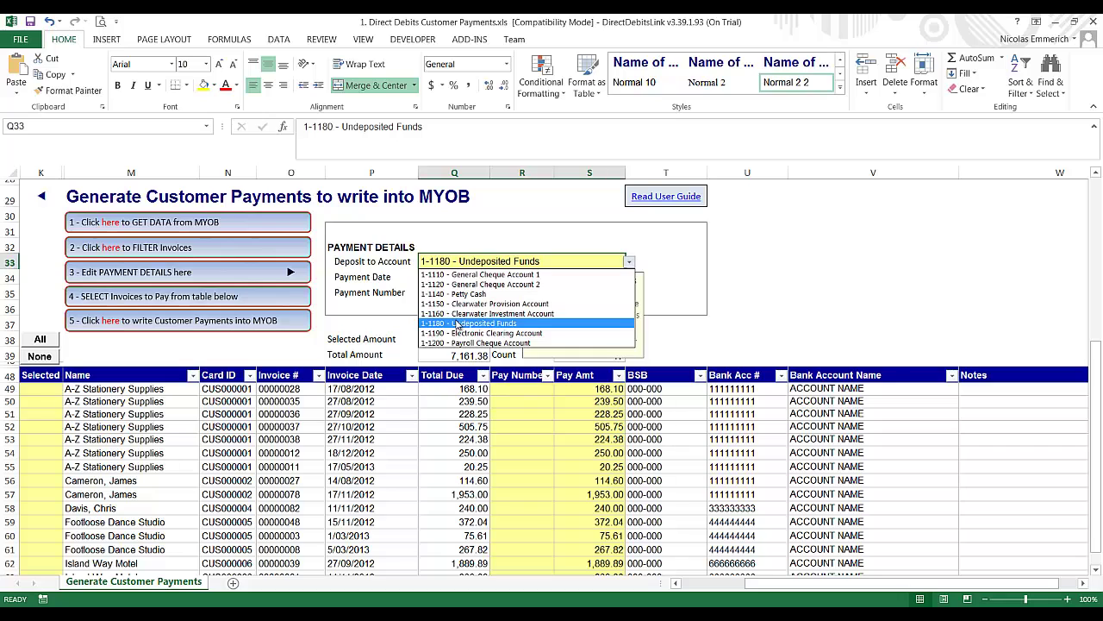
{"action": "left_click", "coordinate": [457, 324]}
{"action": "left_click", "coordinate": [446, 274]}
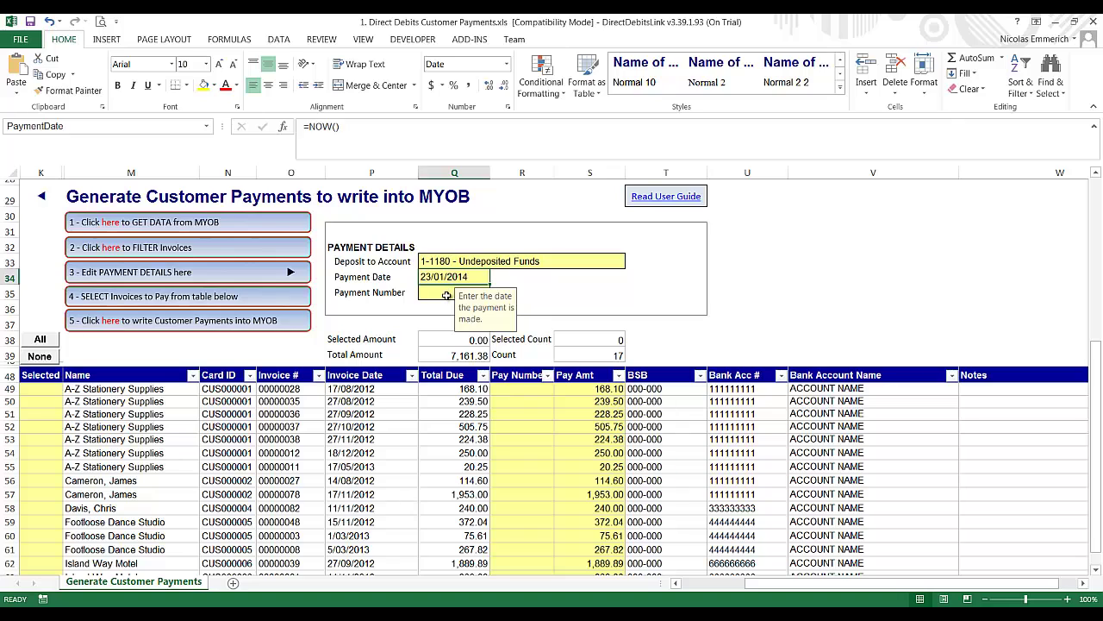
{"action": "left_click", "coordinate": [447, 293]}
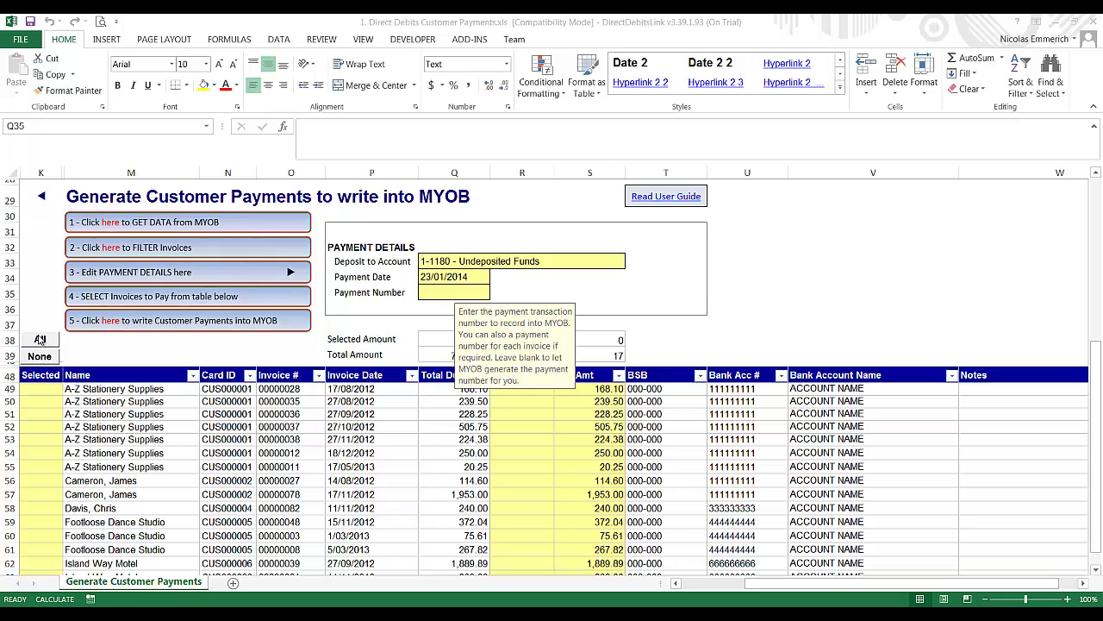
Reset the invoice selection and mark the first six A-Z Stationery Supplies invoices, dated 17/08/2012 to 18/12/2012, for payment
{"action": "left_click", "coordinate": [40, 340]}
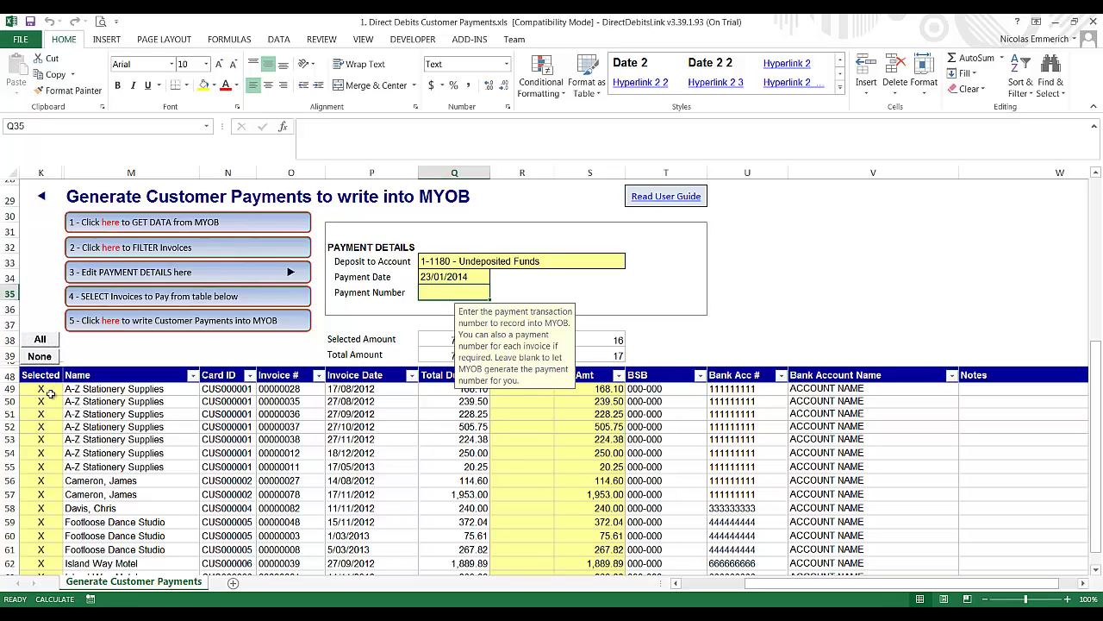
{"action": "left_click", "coordinate": [44, 357]}
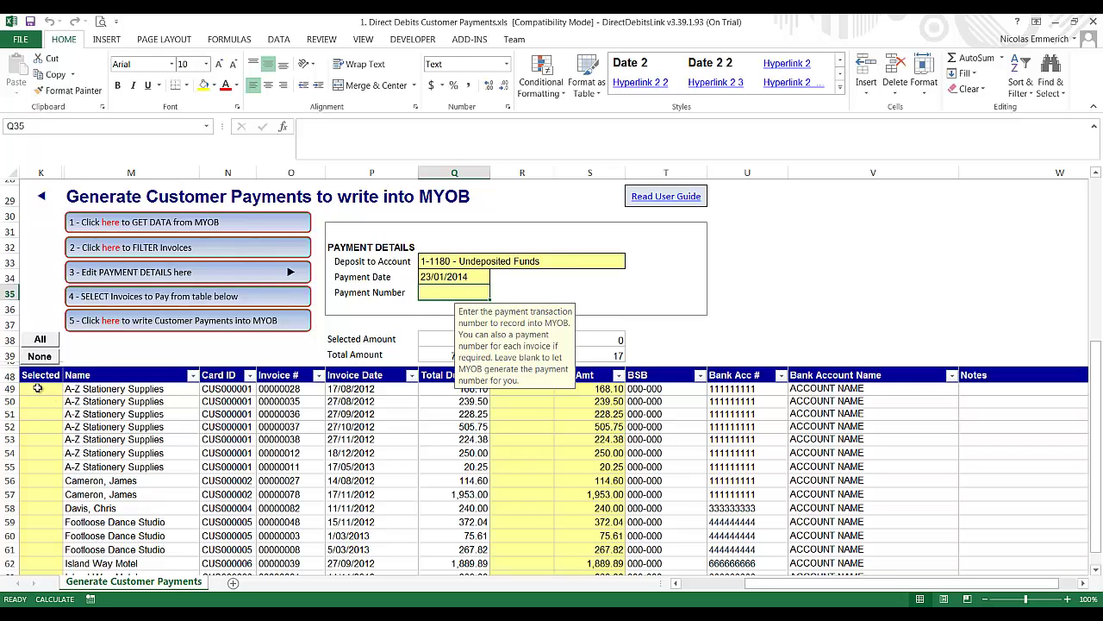
{"action": "double_click", "coordinate": [38, 388]}
{"action": "left_click", "coordinate": [37, 403]}
{"action": "double_click", "coordinate": [37, 403]}
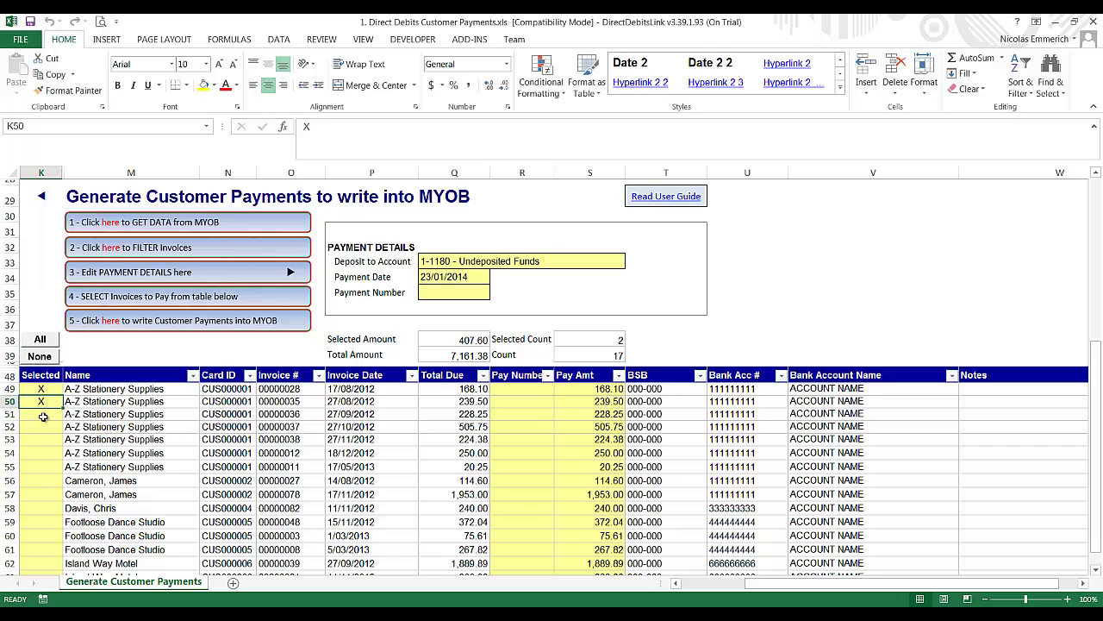
{"action": "double_click", "coordinate": [41, 415]}
{"action": "double_click", "coordinate": [45, 428]}
{"action": "double_click", "coordinate": [47, 440]}
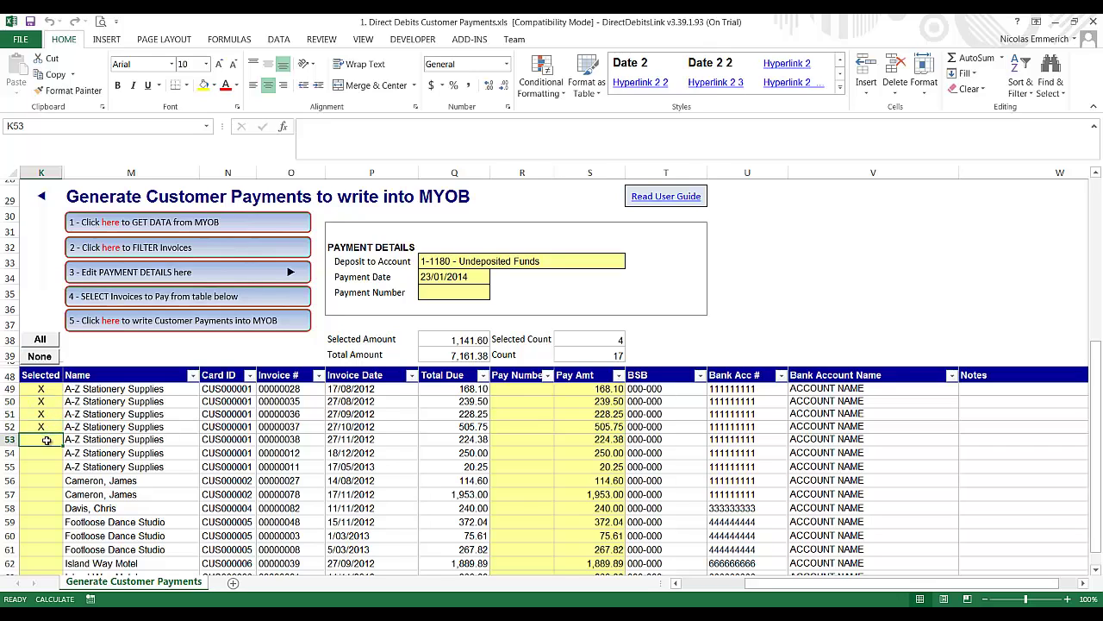
{"action": "double_click", "coordinate": [49, 453]}
{"action": "left_click", "coordinate": [53, 466]}
{"action": "double_click", "coordinate": [52, 466]}
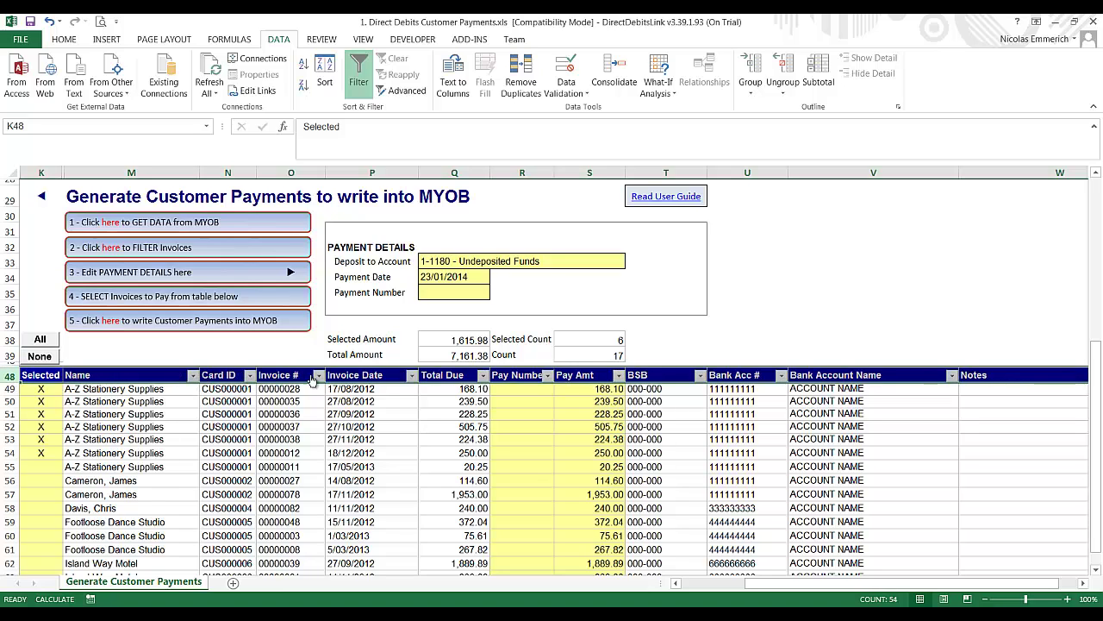
Filter the invoice table's Name column to show only A-Z Stationery Supplies
{"action": "left_click", "coordinate": [195, 379]}
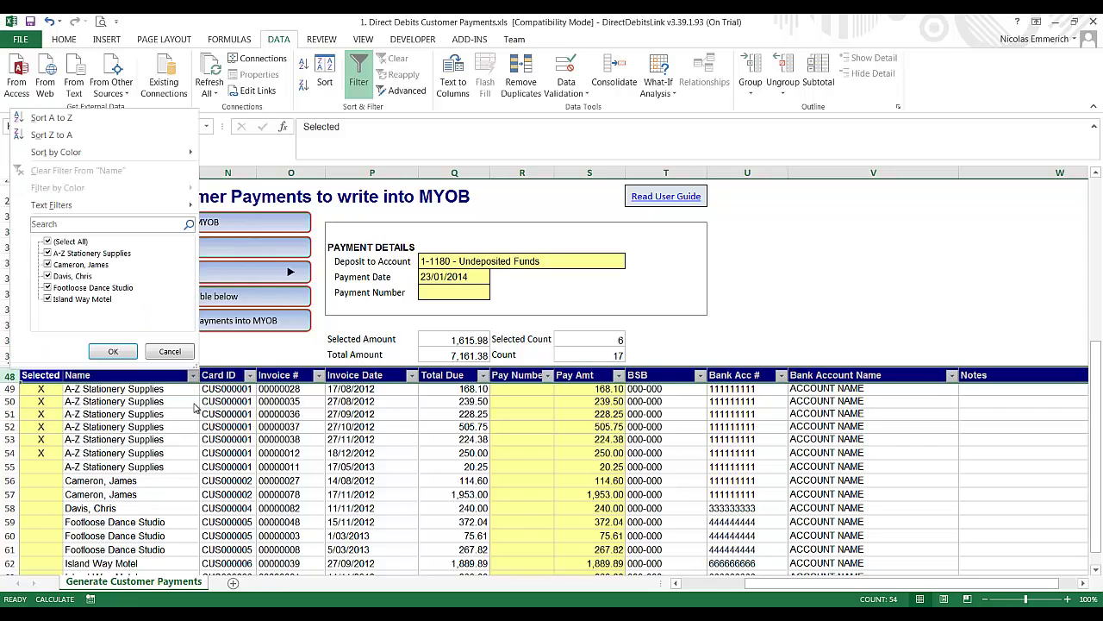
{"action": "left_click", "coordinate": [49, 242]}
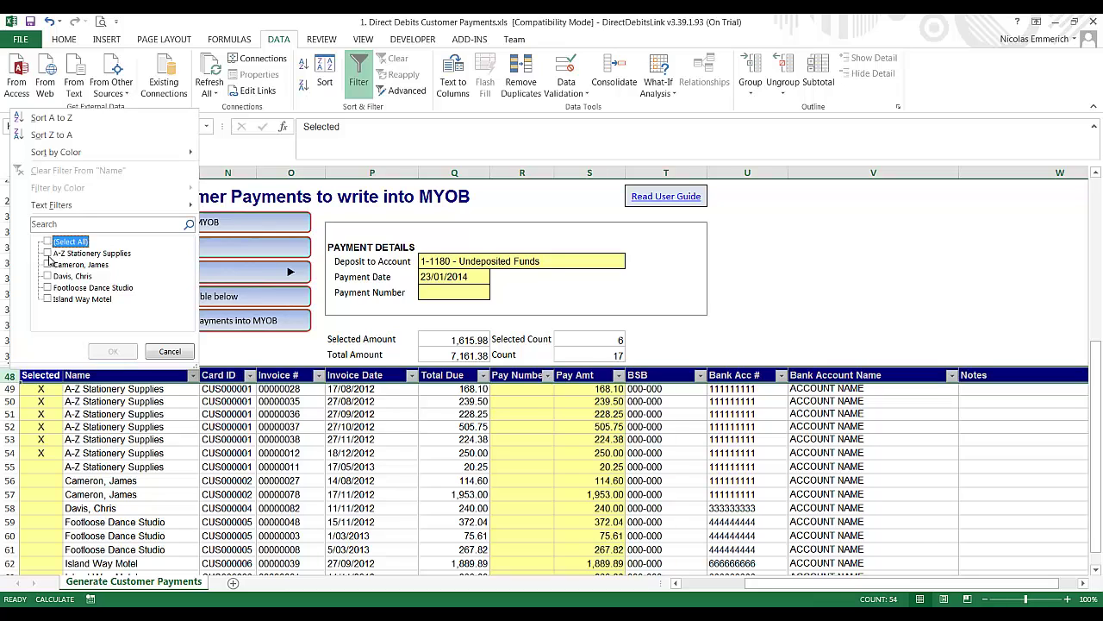
{"action": "left_click", "coordinate": [48, 253]}
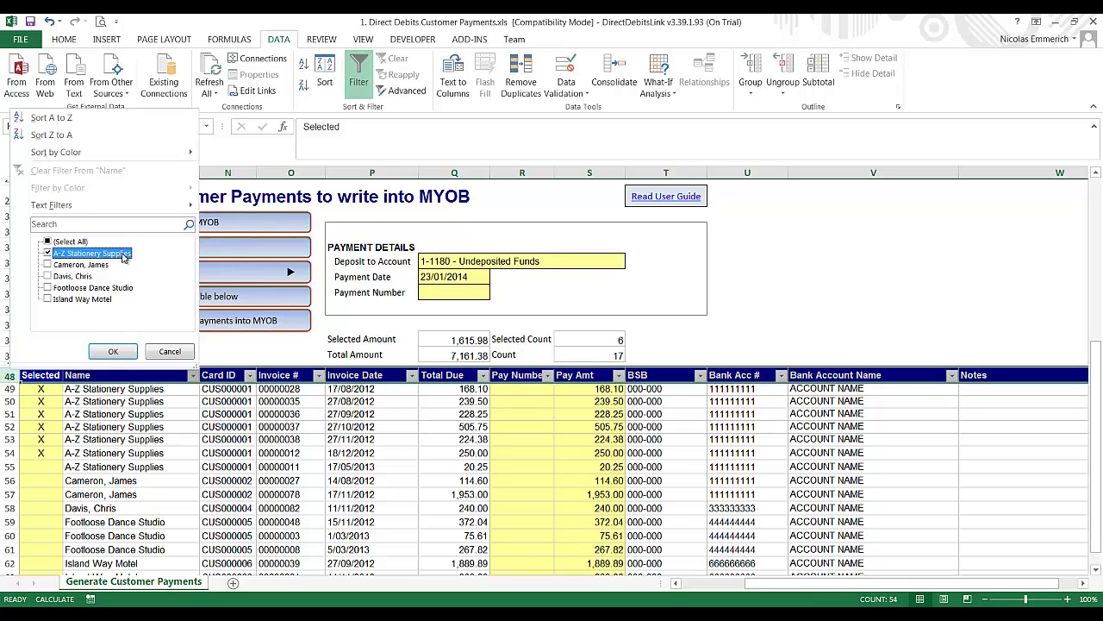
{"action": "left_click", "coordinate": [110, 351]}
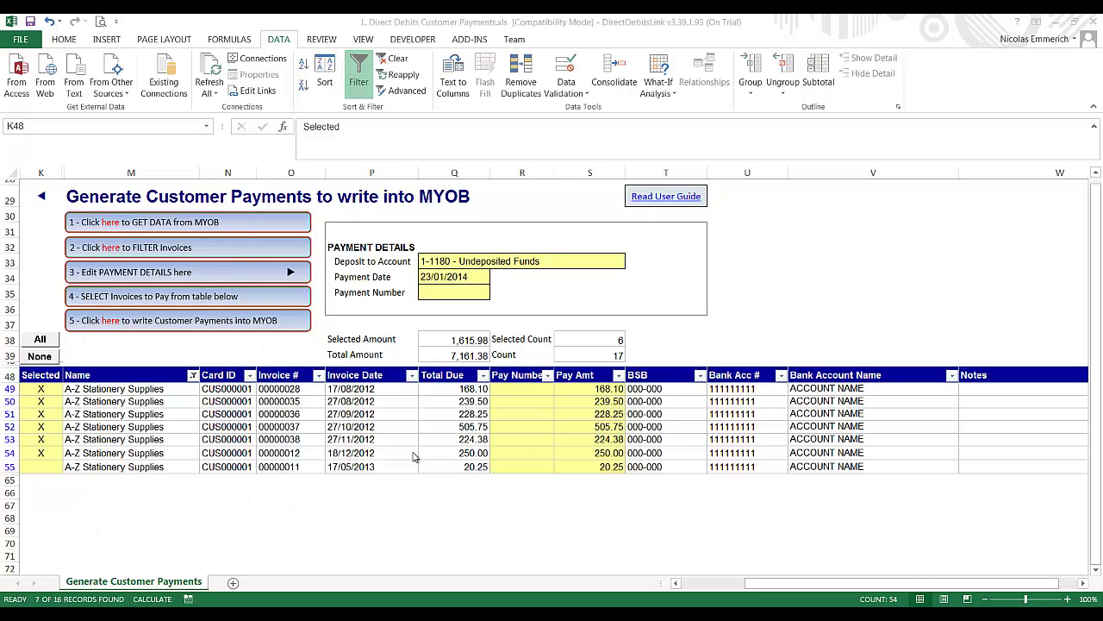
Reset the Name column filter to show the invoices of all customers
{"action": "left_click", "coordinate": [192, 379]}
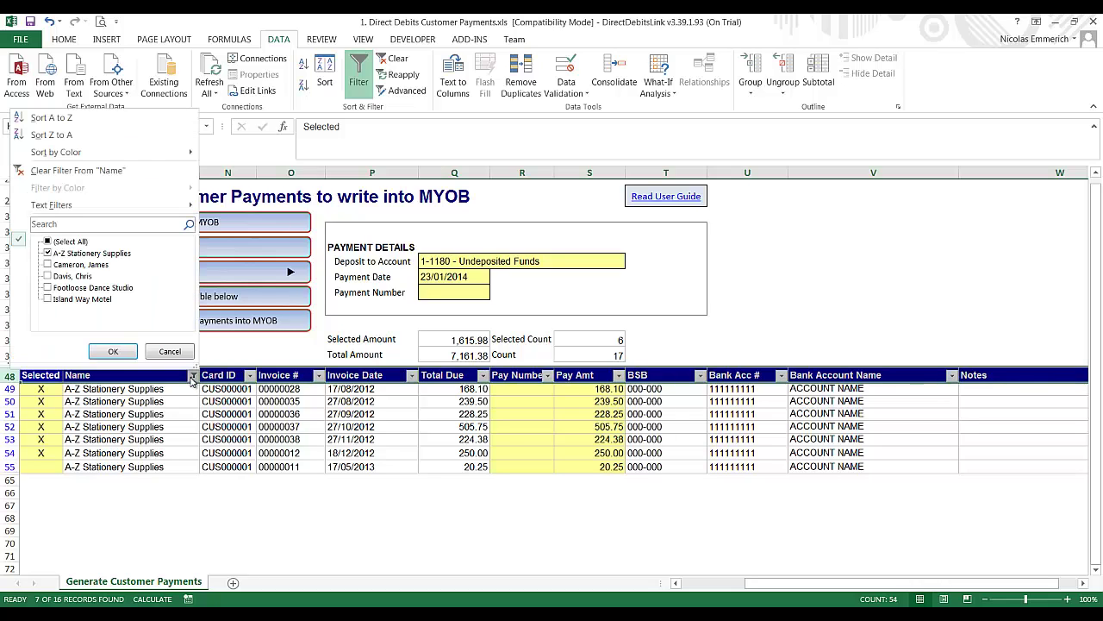
{"action": "left_click", "coordinate": [46, 241]}
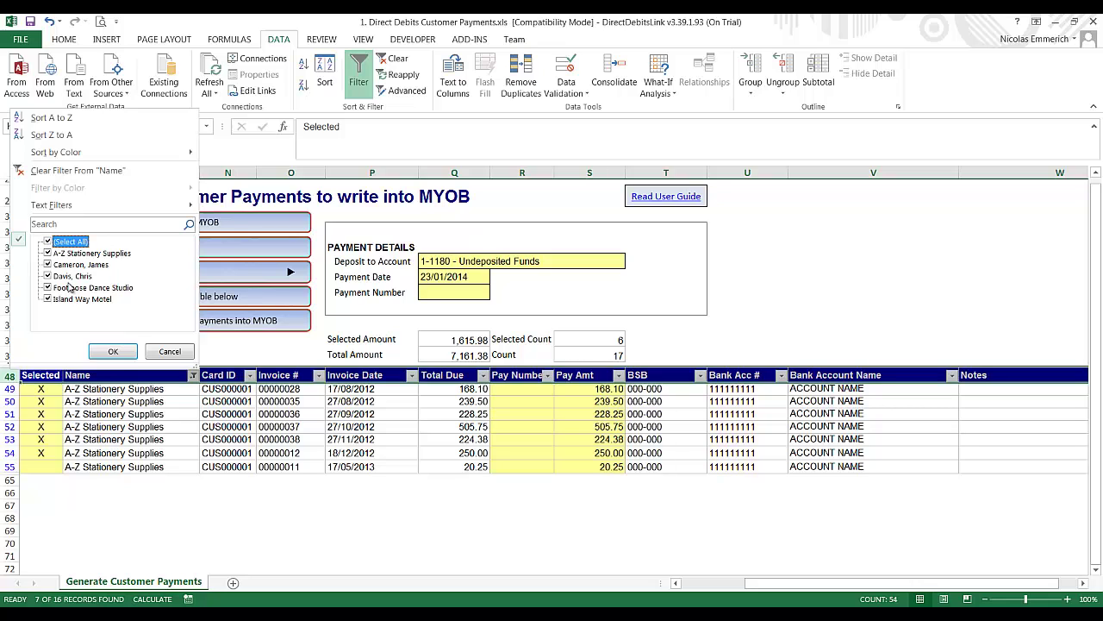
{"action": "left_click", "coordinate": [113, 352]}
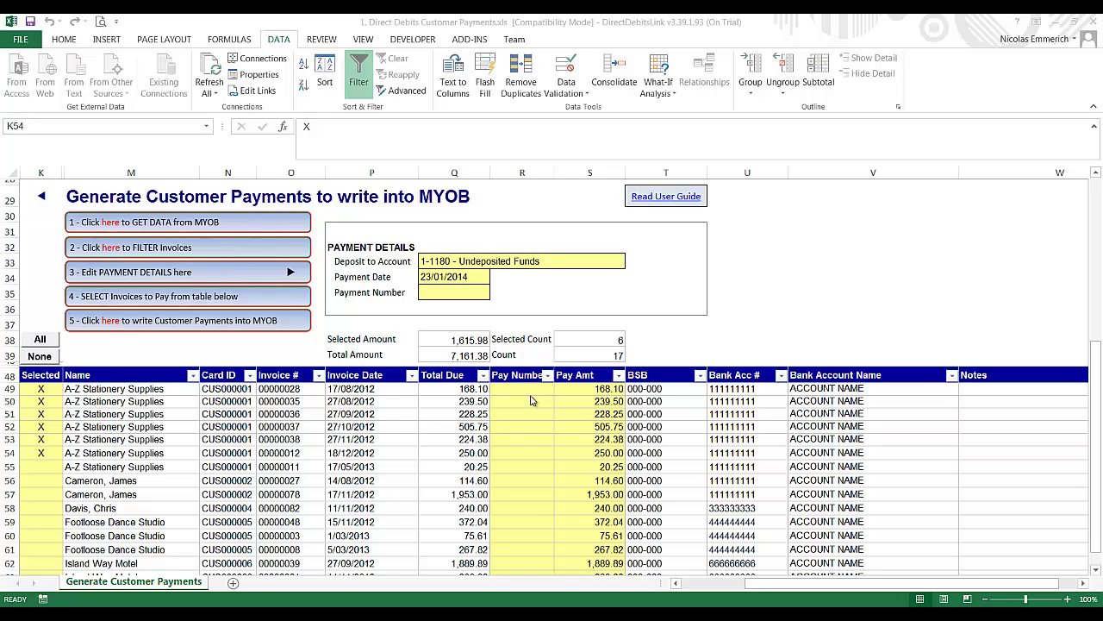
{"action": "left_click", "coordinate": [602, 381]}
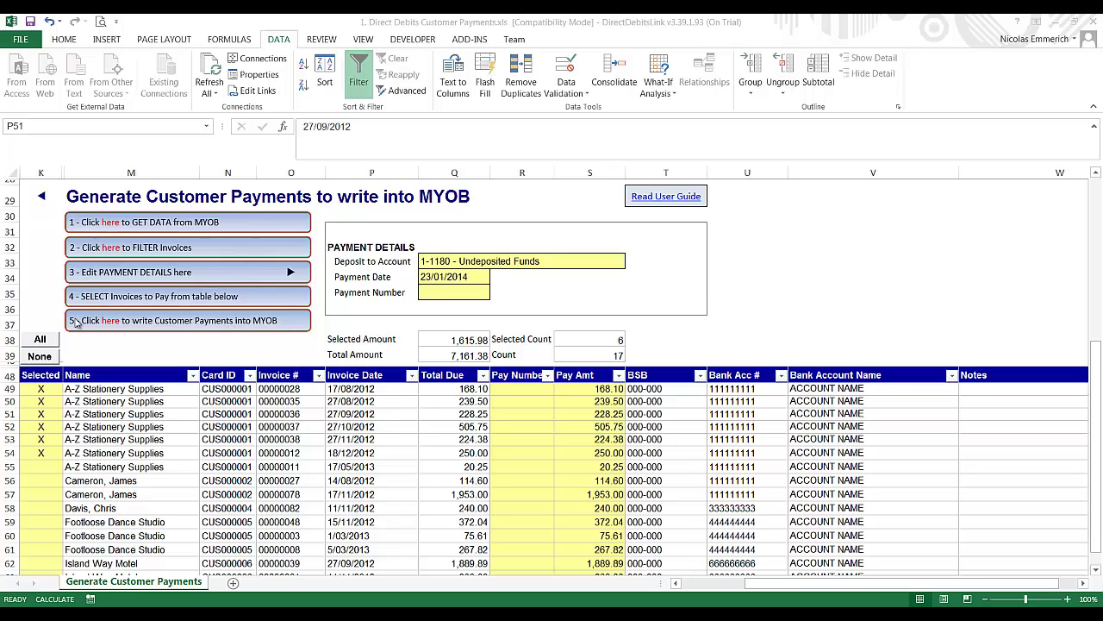
Back up the data files and write the selected customer payments into MYOB, accepting the export
{"action": "left_click", "coordinate": [162, 328]}
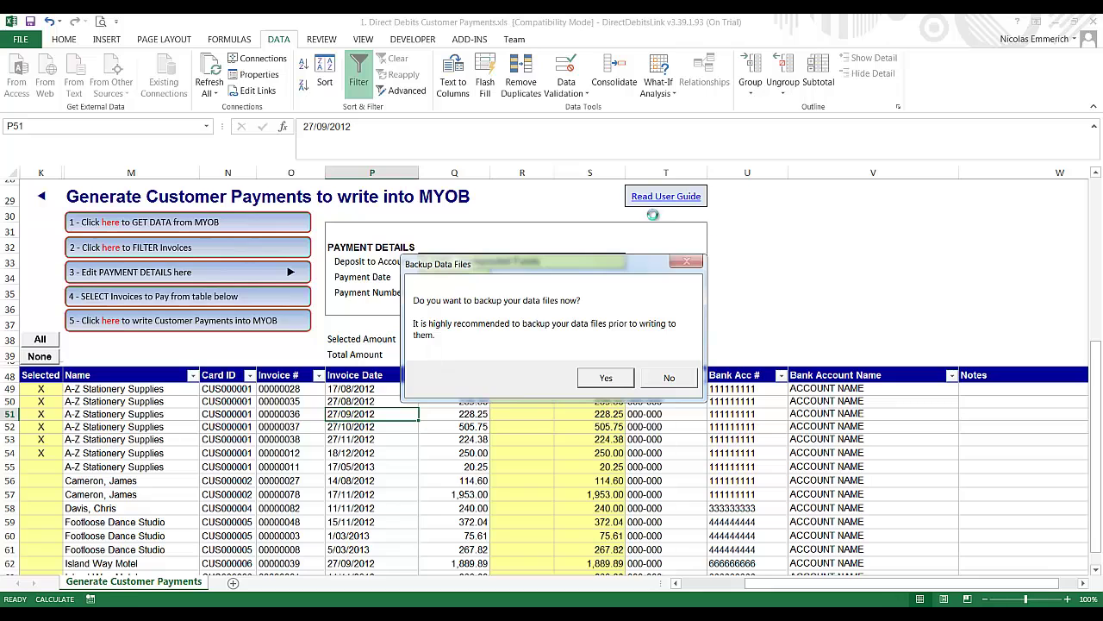
{"action": "left_click", "coordinate": [605, 378]}
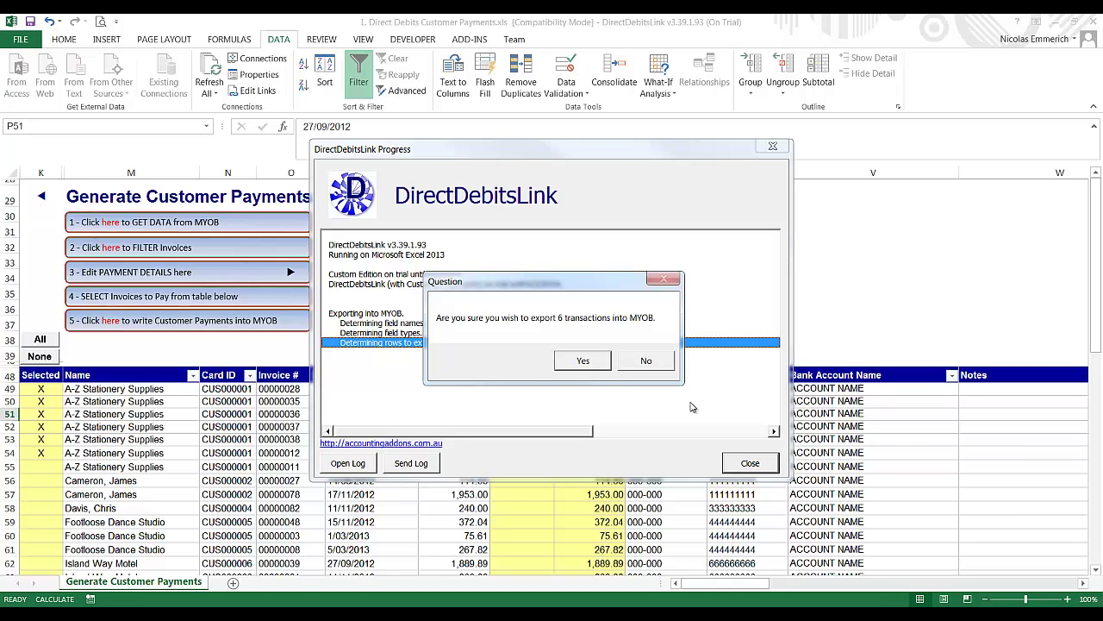
{"action": "left_click", "coordinate": [573, 365]}
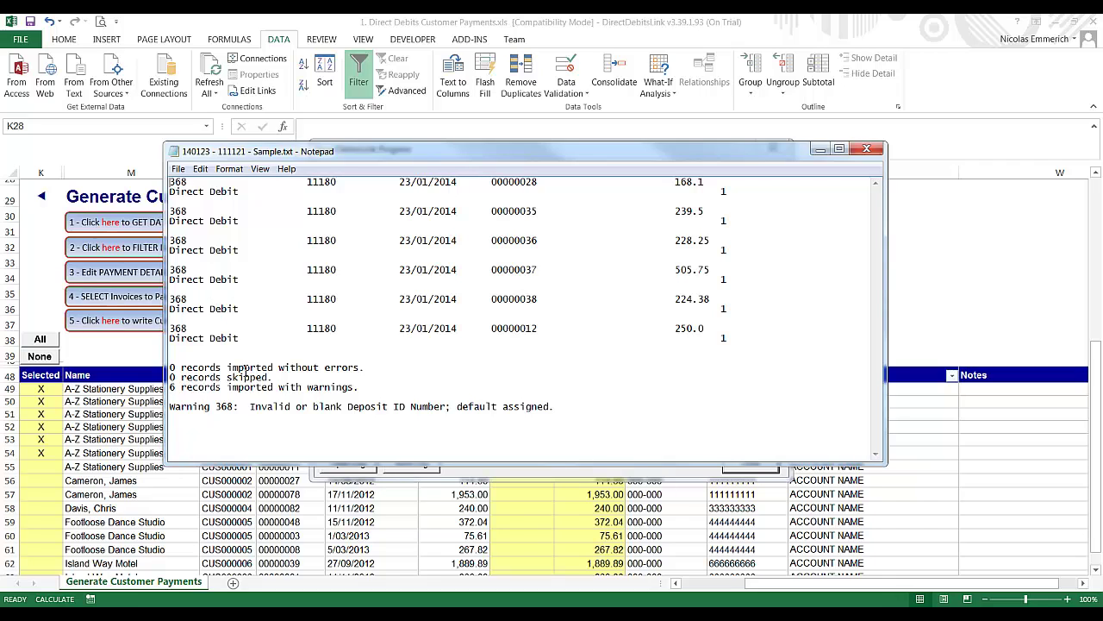
Examine Warning 368 about the deposit ID number in the import log
{"action": "left_click_drag", "start_coordinate": [191, 407], "coordinate": [241, 409]}
{"action": "left_click", "coordinate": [281, 413]}
{"action": "left_click_drag", "start_coordinate": [313, 408], "coordinate": [610, 414]}
{"action": "left_click", "coordinate": [426, 413]}
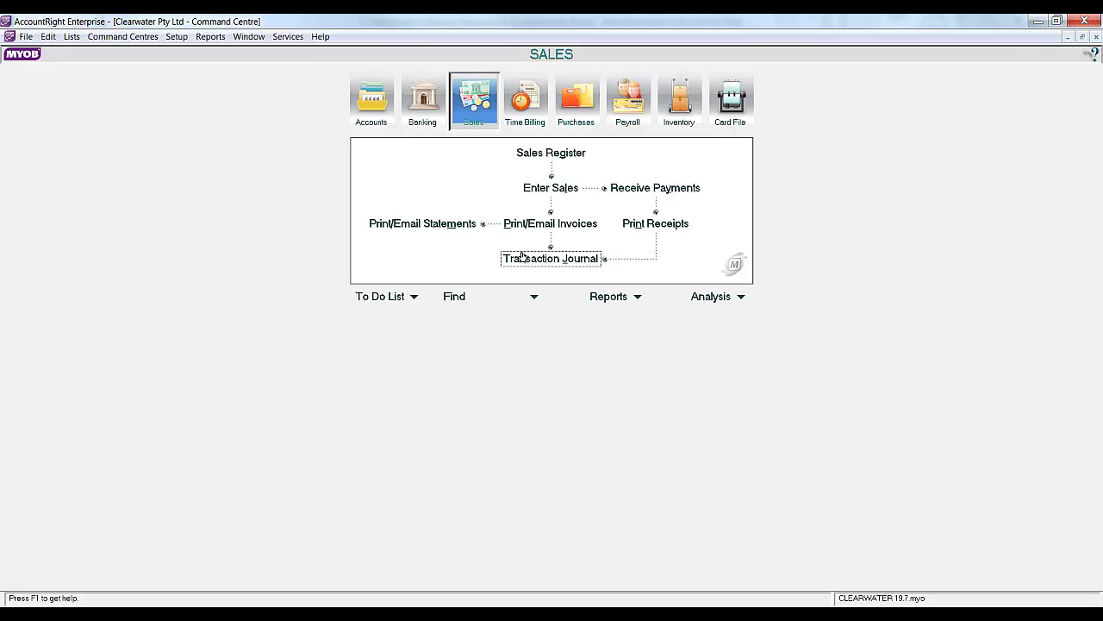
In MYOB AccountRight, view the receipts in the Transaction Journal to check the imported customer payments
{"action": "left_click", "coordinate": [552, 258]}
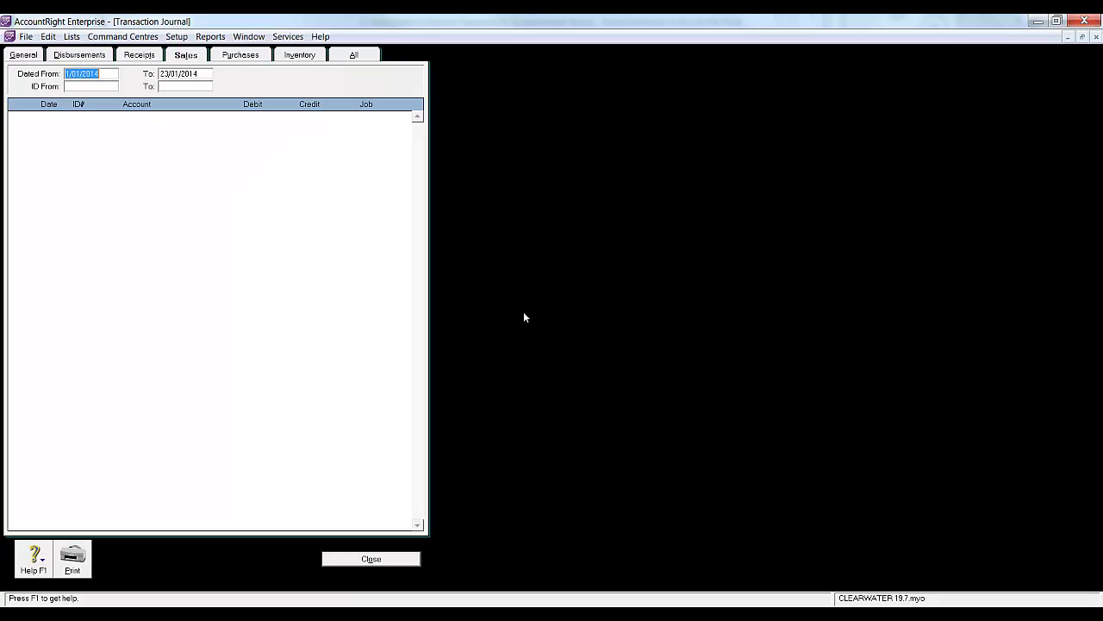
{"action": "left_click", "coordinate": [145, 55]}
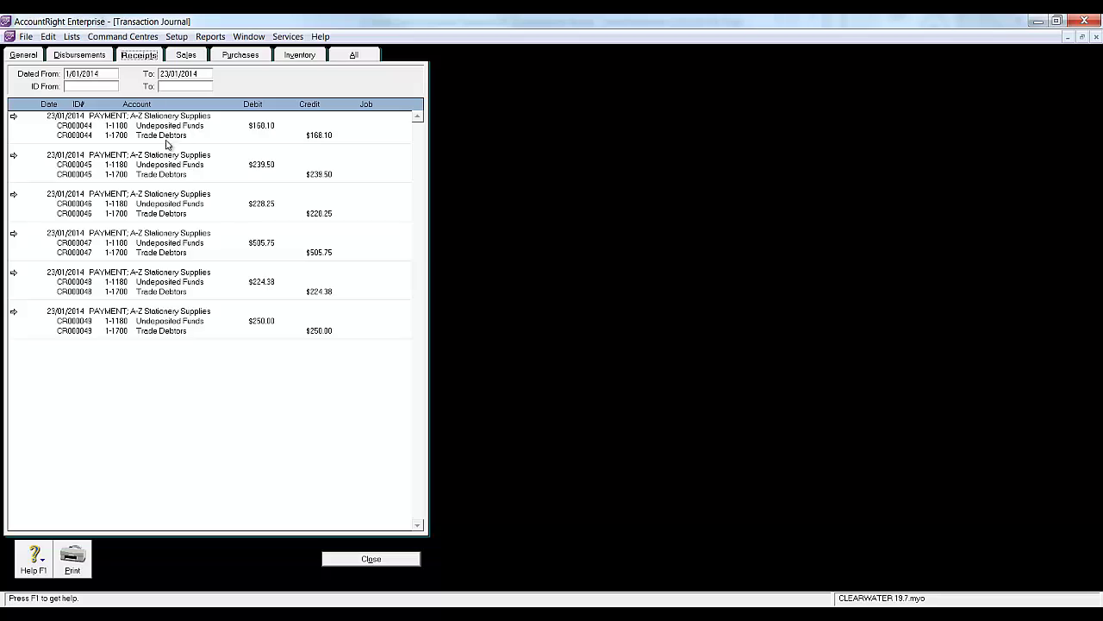